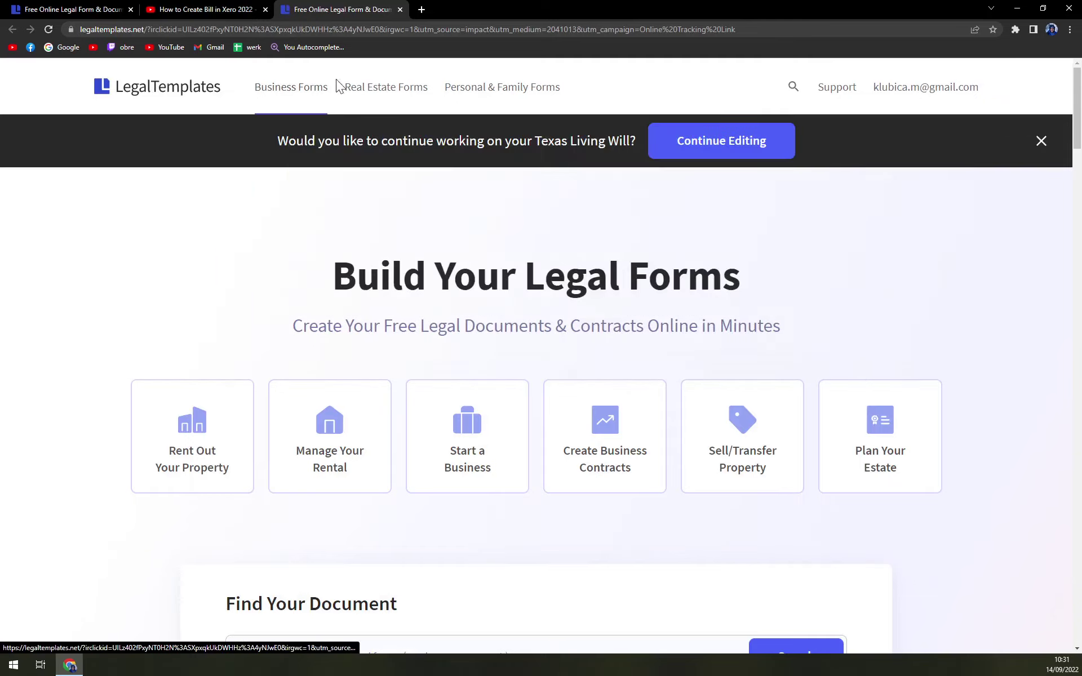
# Bring up the Personal & Family Forms menu in the top navigation.
pyautogui.moveTo(474, 95)
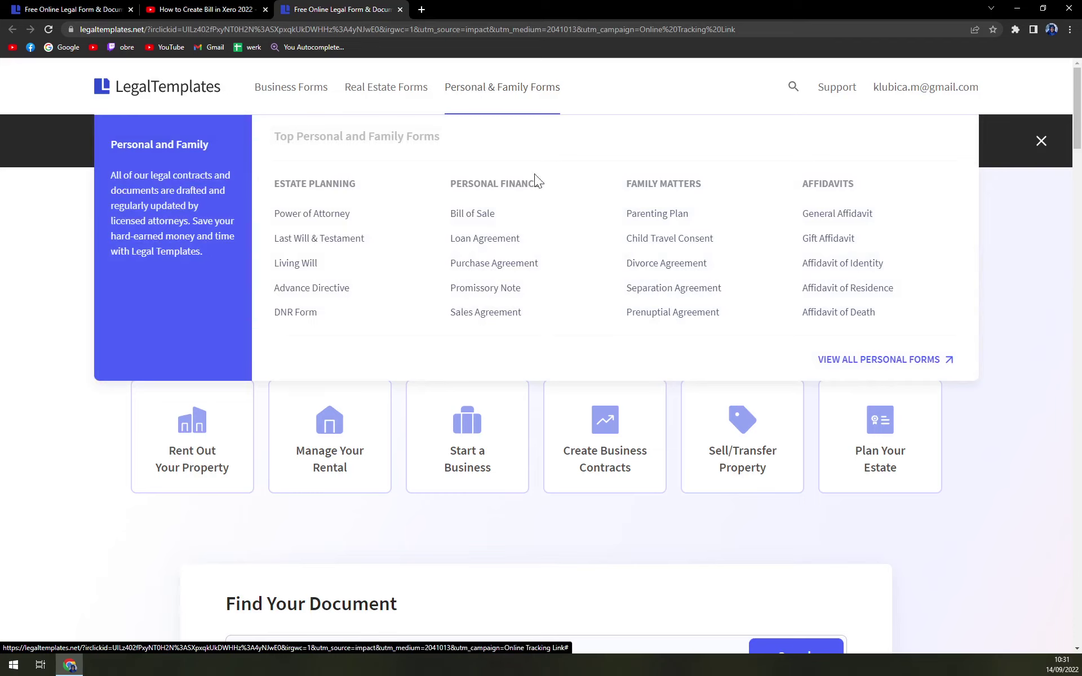
# Open the Medical Power of Attorney form from the full list of personal and family forms.
pyautogui.click(864, 365)
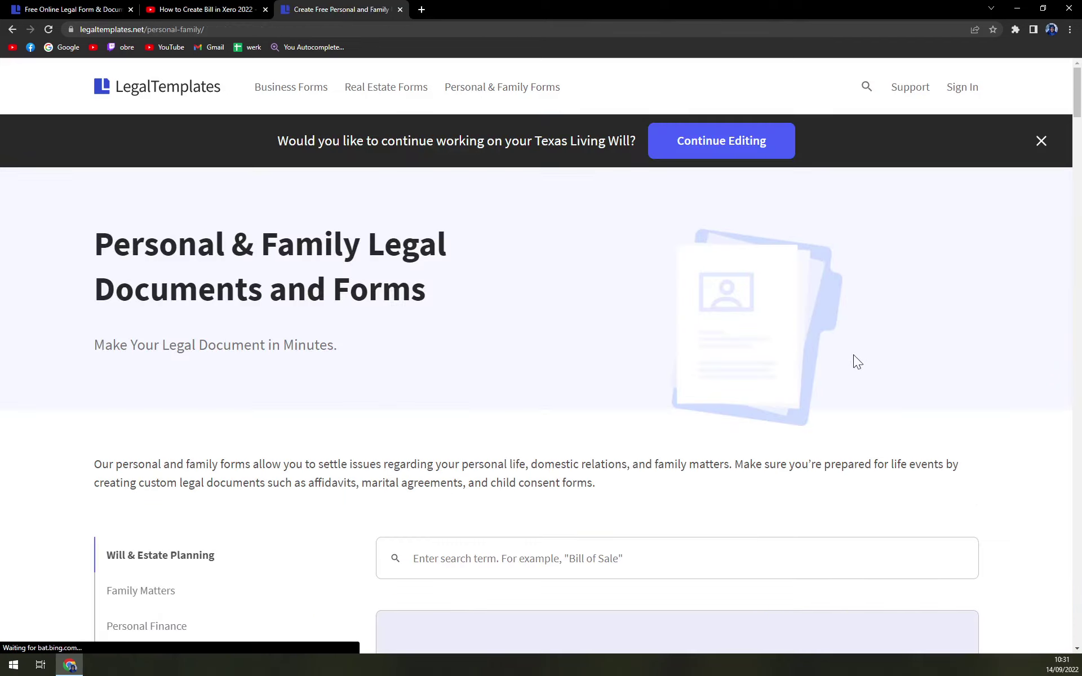
pyautogui.scroll(-2, 805, 354)
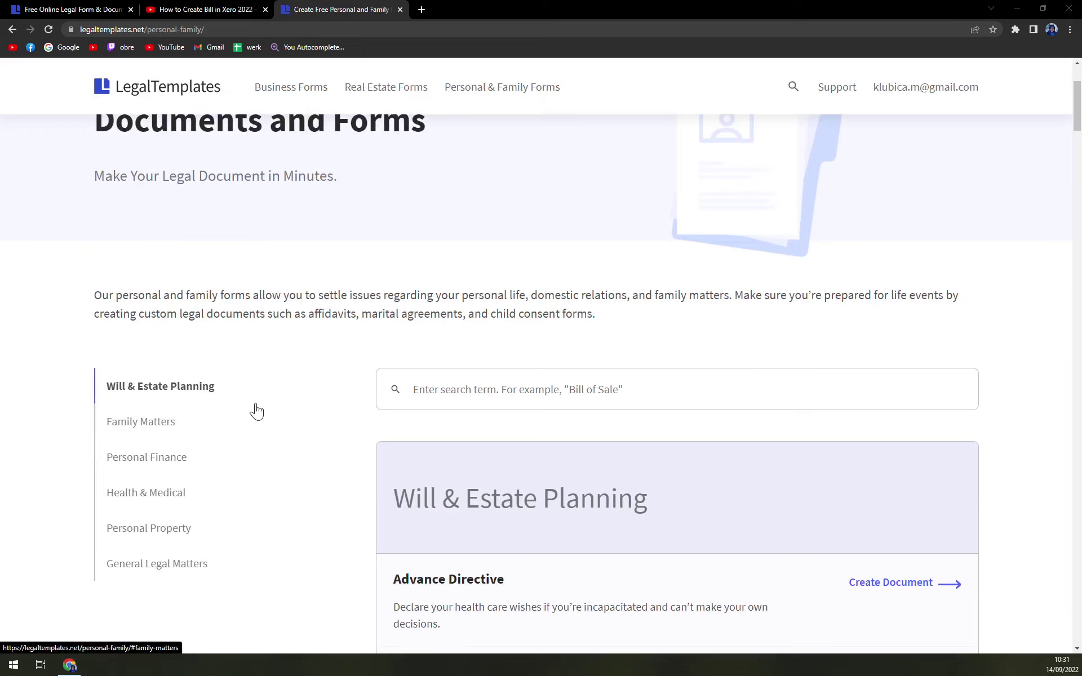
pyautogui.scroll(-5, 406, 389)
pyautogui.scroll(-5, 461, 379)
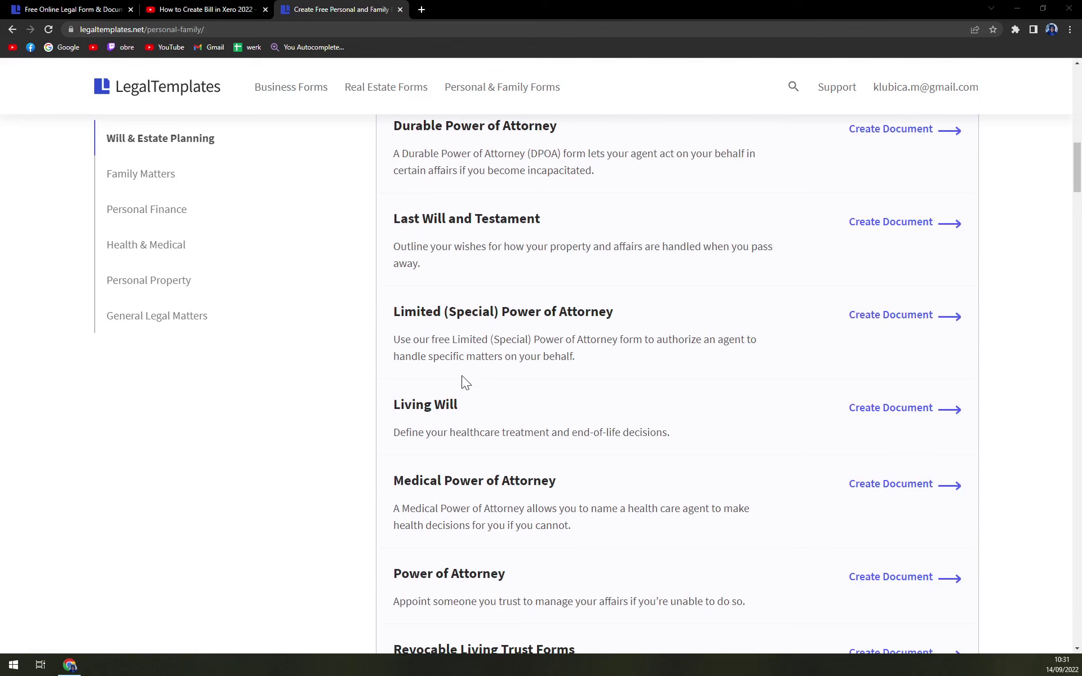
pyautogui.click(447, 490)
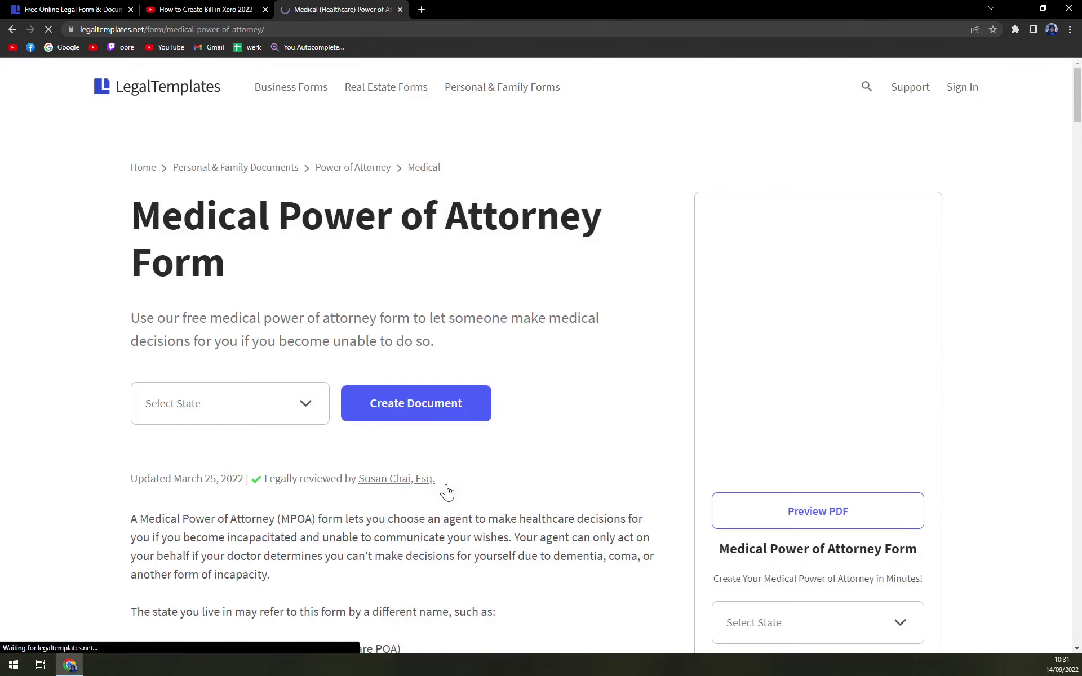
# Choose Texas as the state and create the document.
pyautogui.click(288, 417)
pyautogui.scroll(-8, 246, 286)
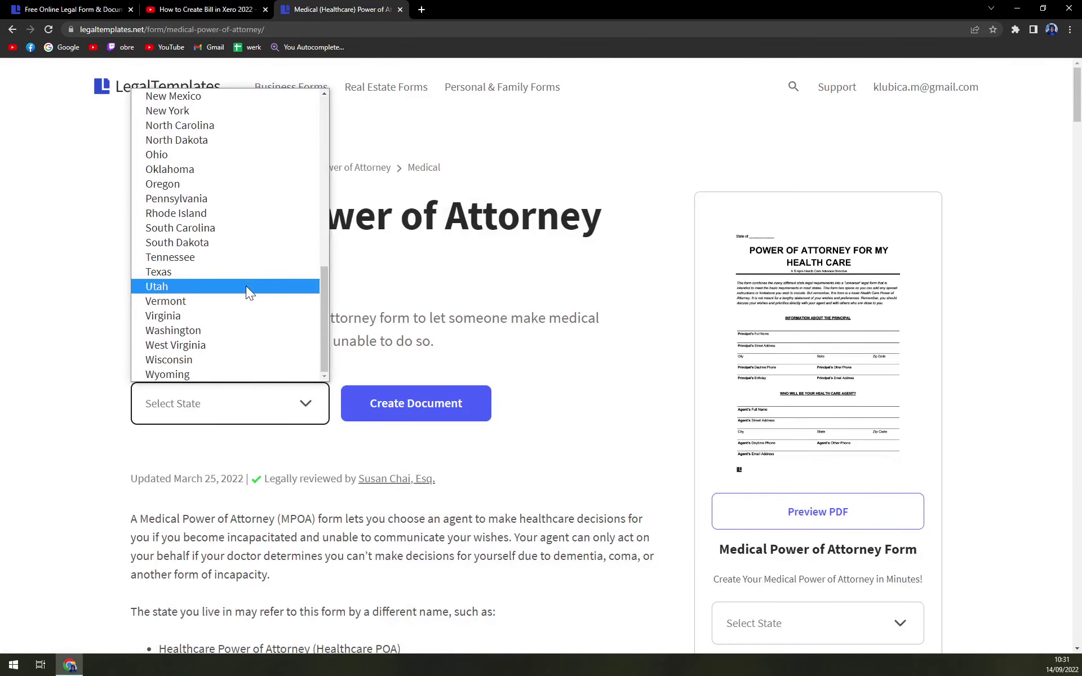
pyautogui.scroll(8, 244, 284)
pyautogui.scroll(-8, 243, 284)
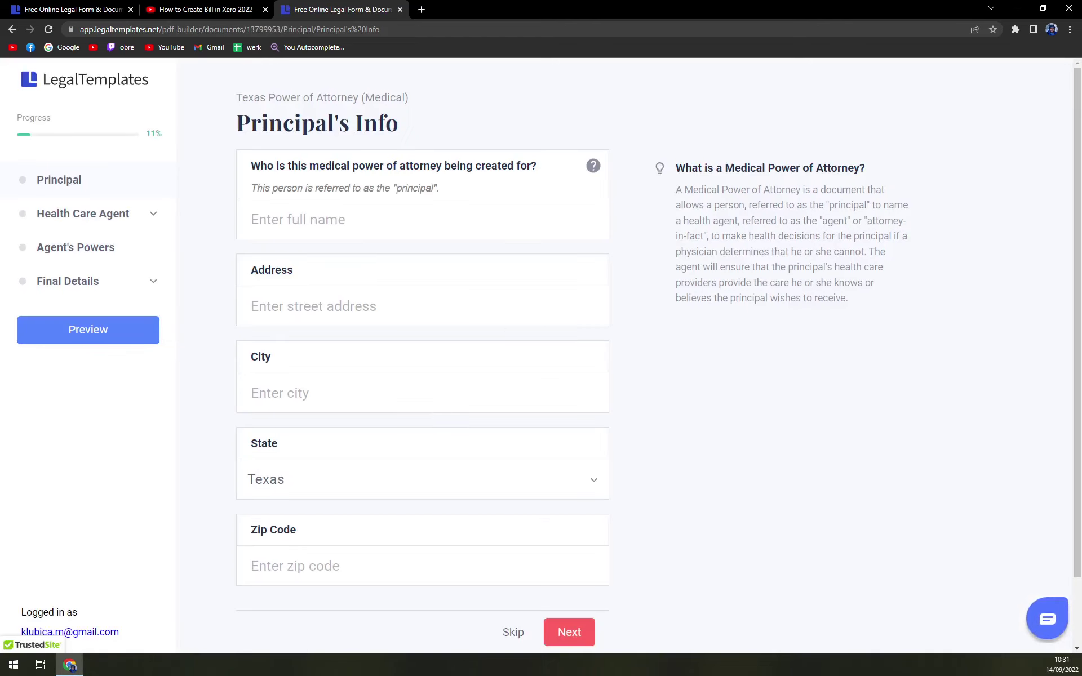
# Enter the principal's full name and continue to the Agent Info step.
pyautogui.click(335, 204)
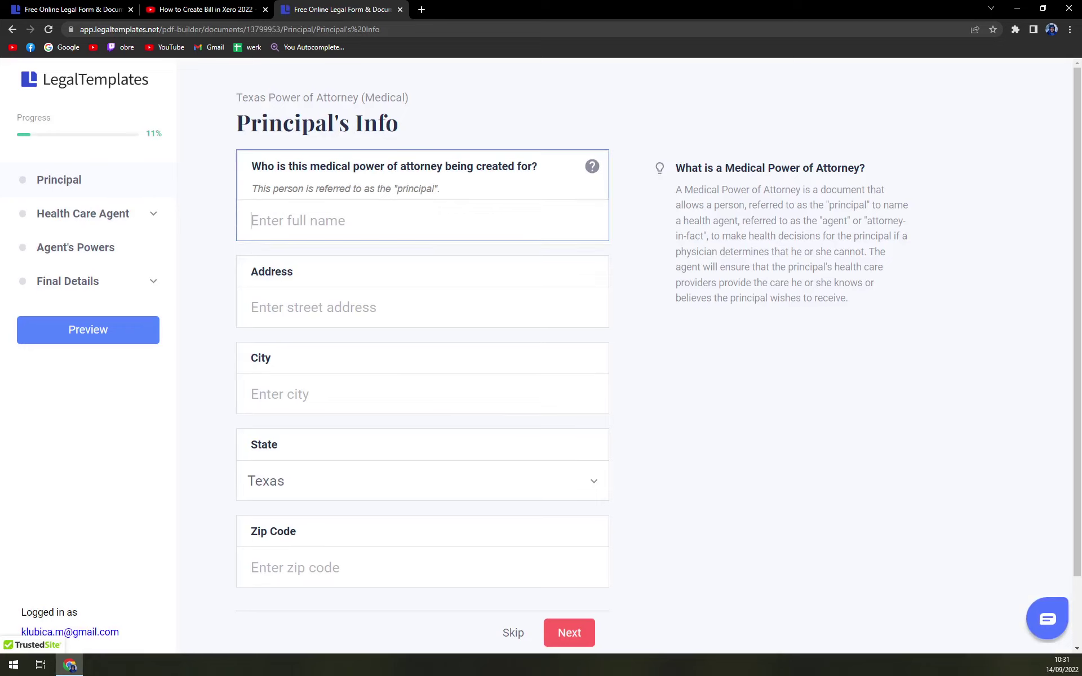
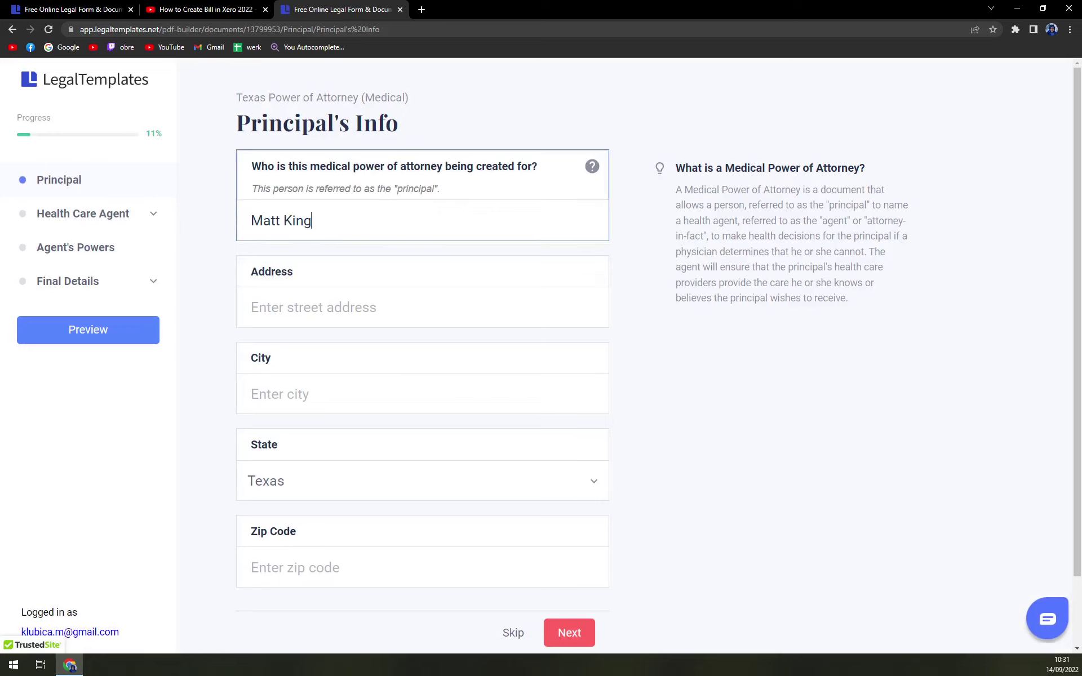
pyautogui.press('Tab')
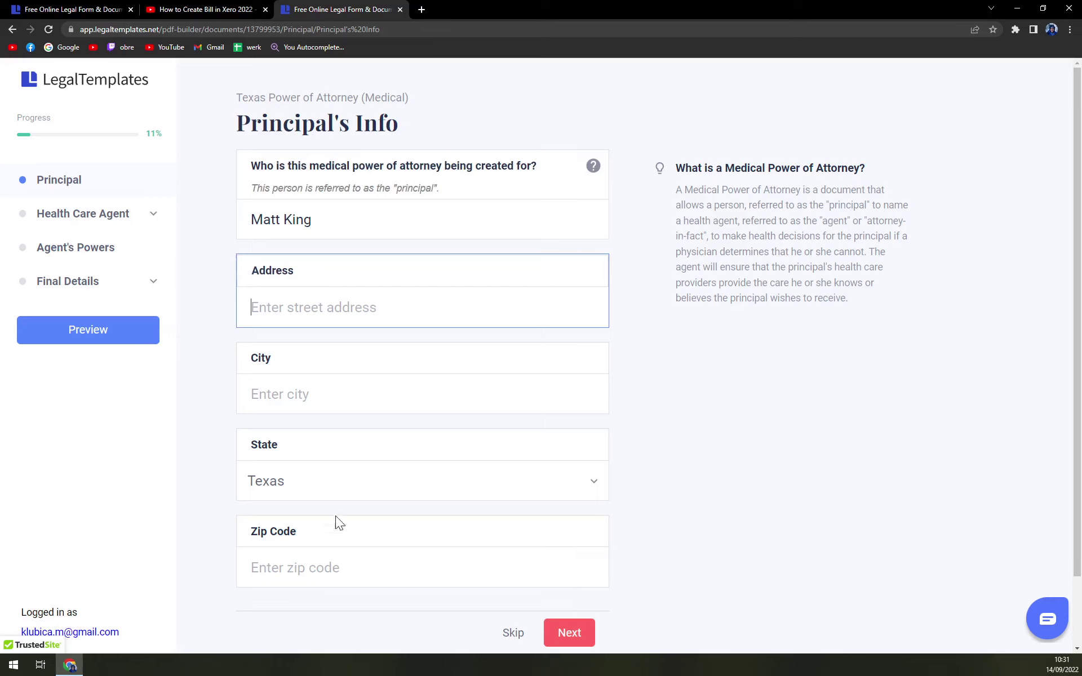
pyautogui.click(566, 633)
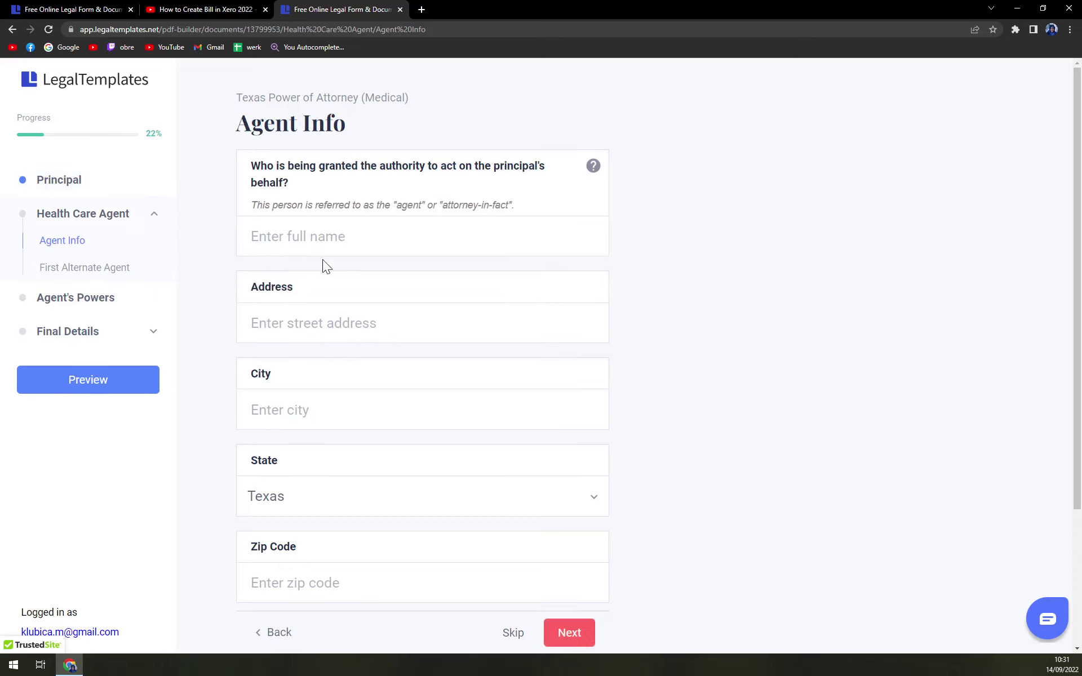
# Enter the health care agent's name and move on to the alternate agent question.
pyautogui.click(325, 247)
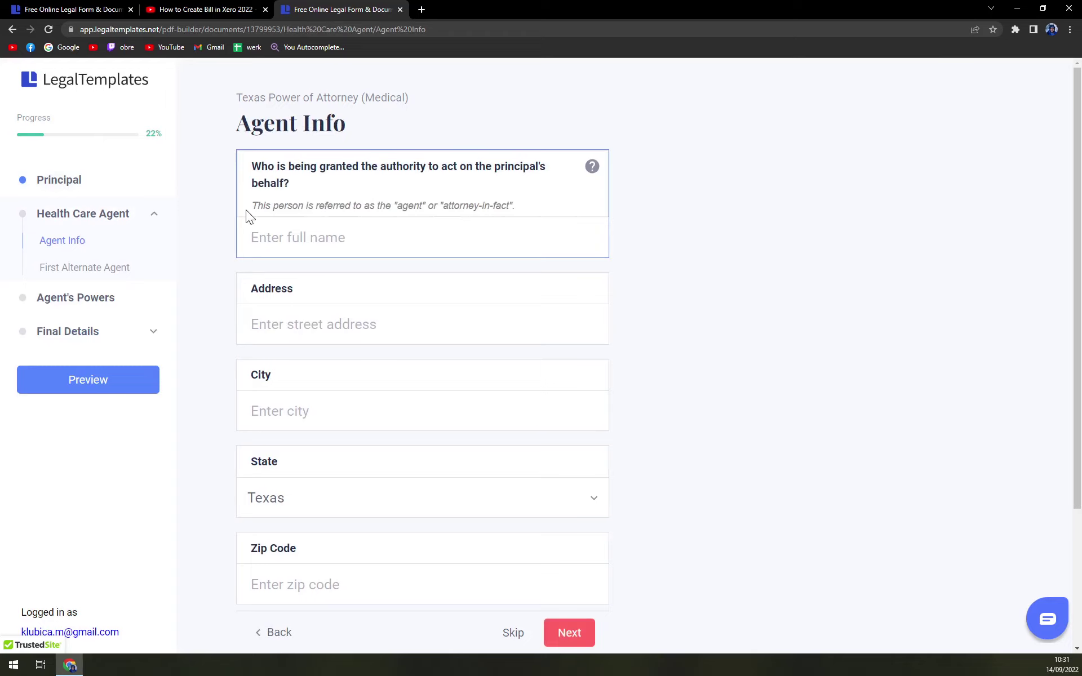
pyautogui.write('Ed')
pyautogui.click(585, 640)
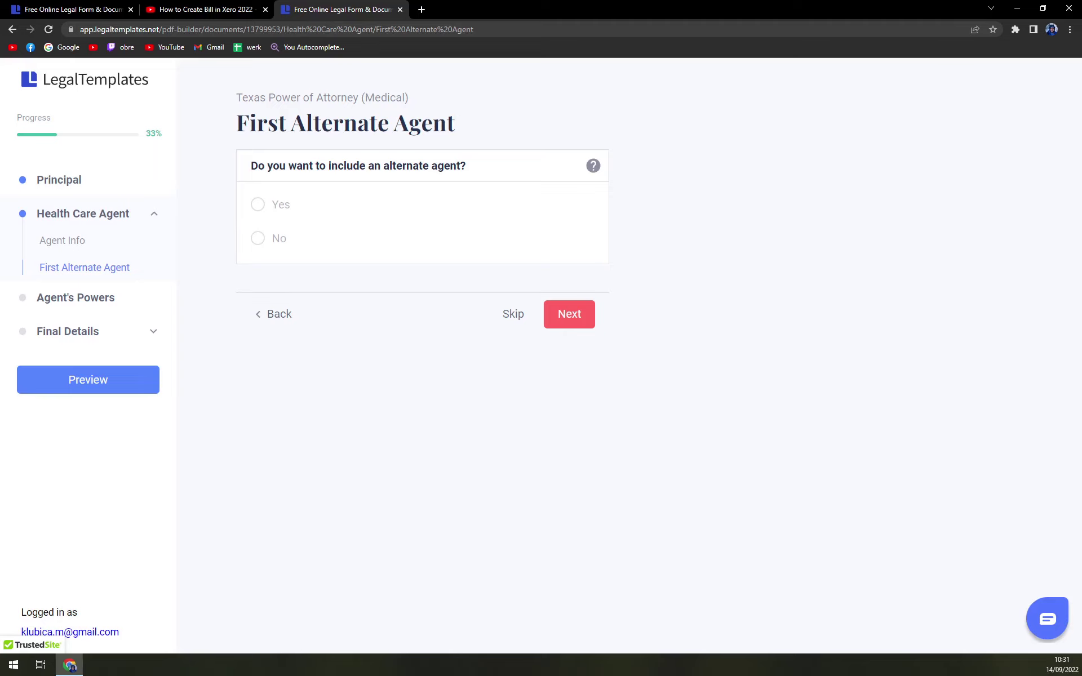
# Decline an alternate agent and continue to the Agent's Powers step.
pyautogui.click(299, 205)
pyautogui.click(283, 240)
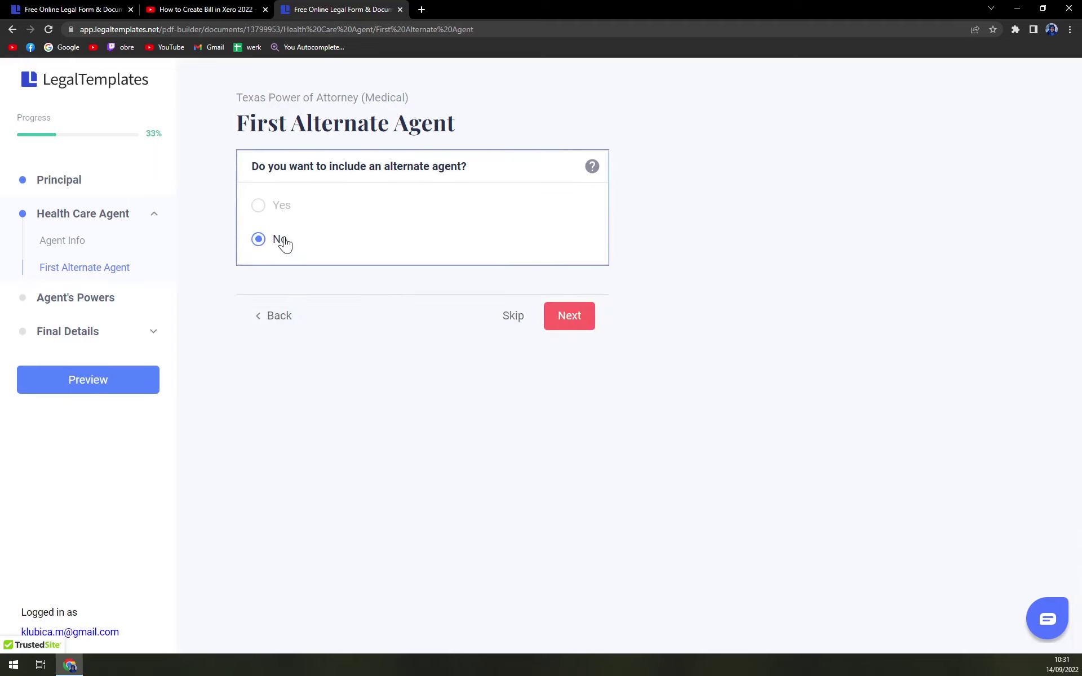
pyautogui.click(280, 207)
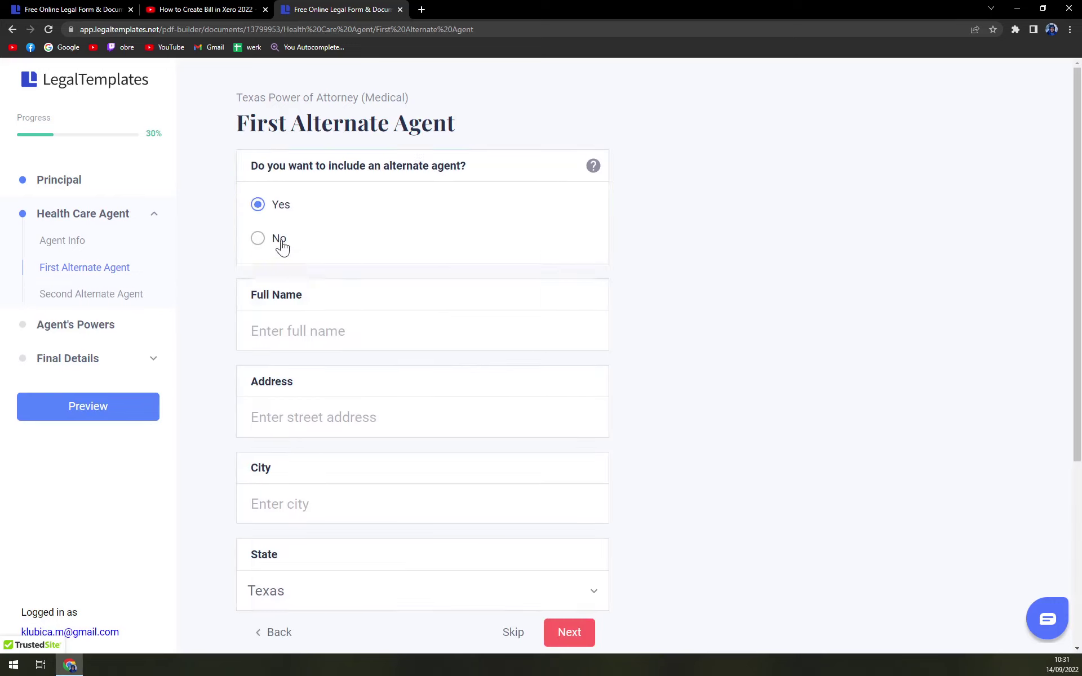
pyautogui.click(281, 241)
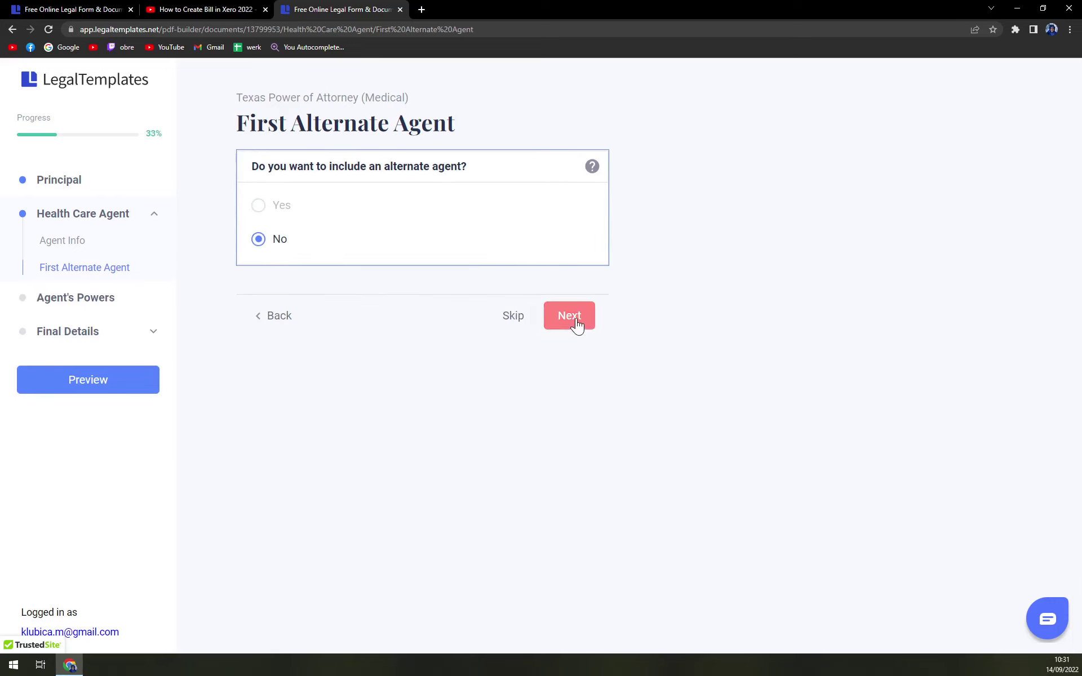
pyautogui.click(577, 329)
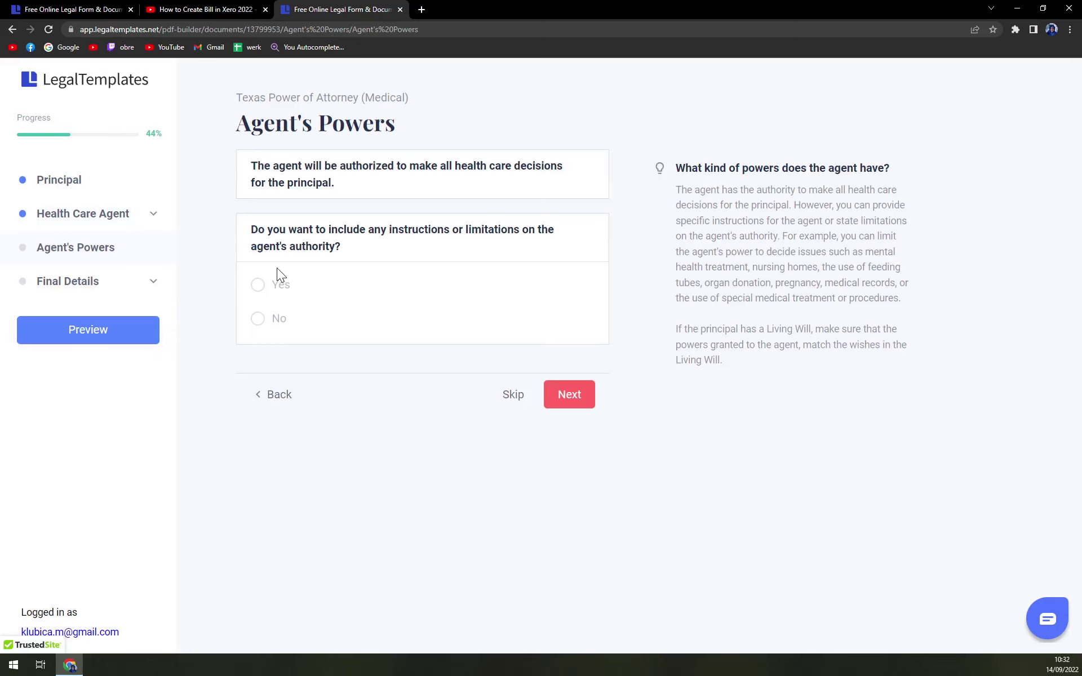
# Allow instructions or limitations on the agent, leave the Document Copies fields blank, and continue.
pyautogui.click(274, 285)
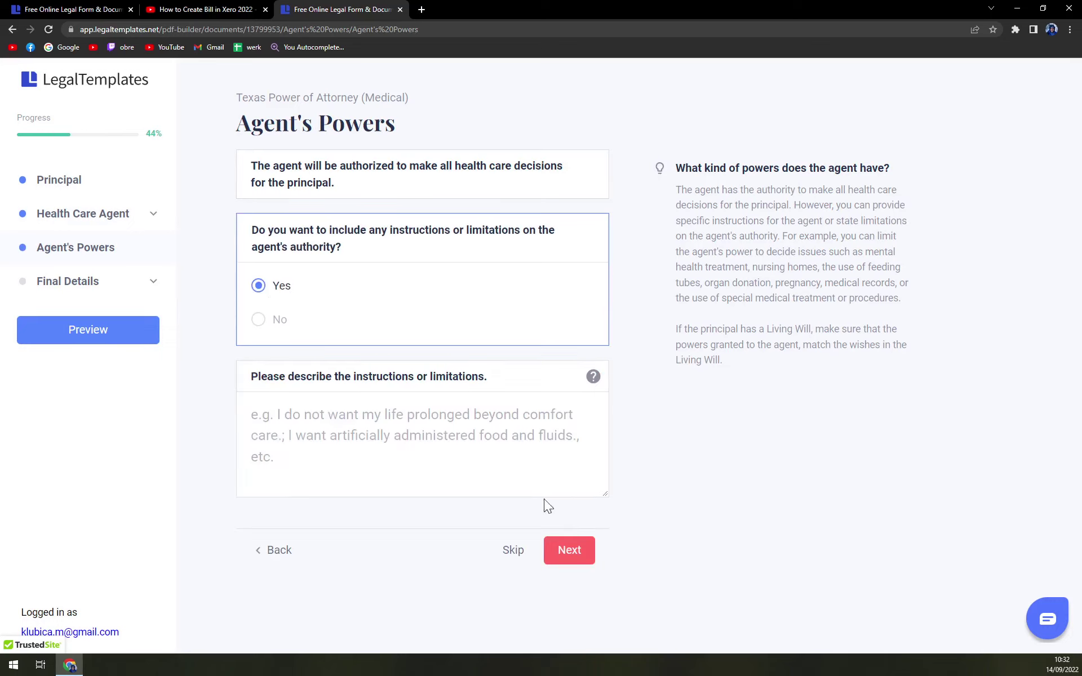
pyautogui.click(570, 551)
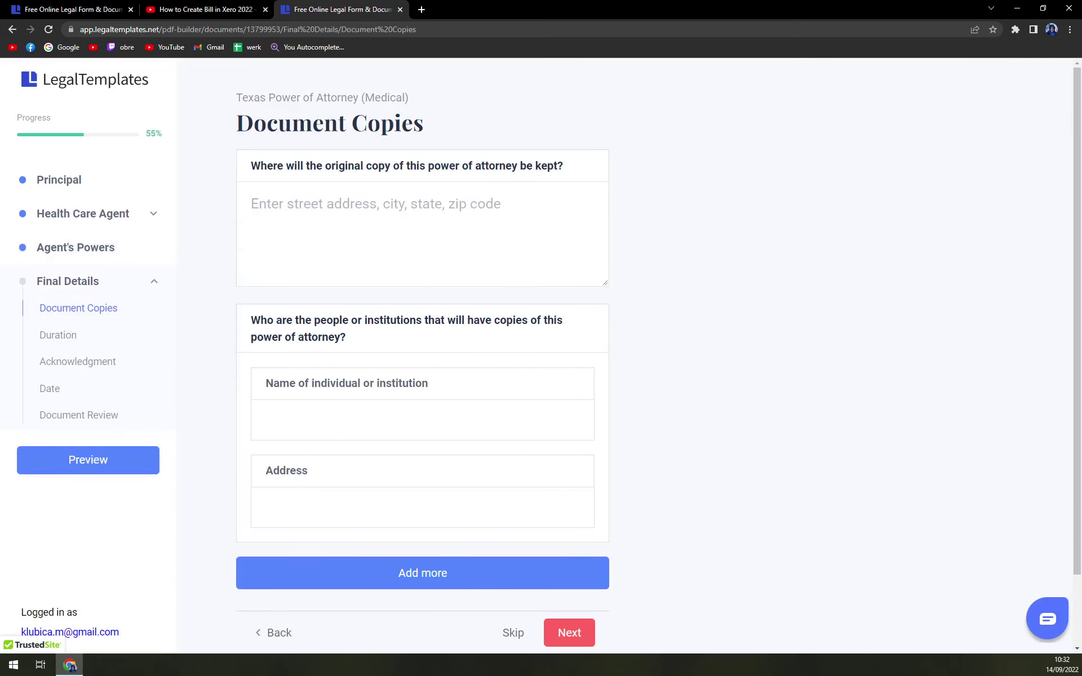
pyautogui.click(252, 204)
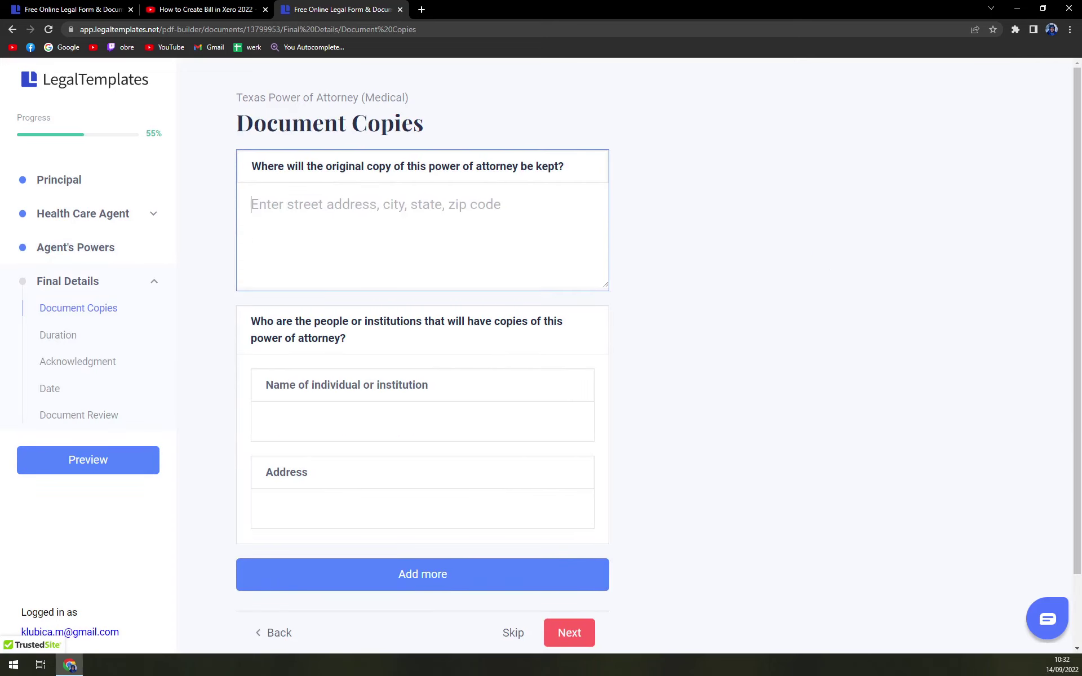
pyautogui.click(434, 403)
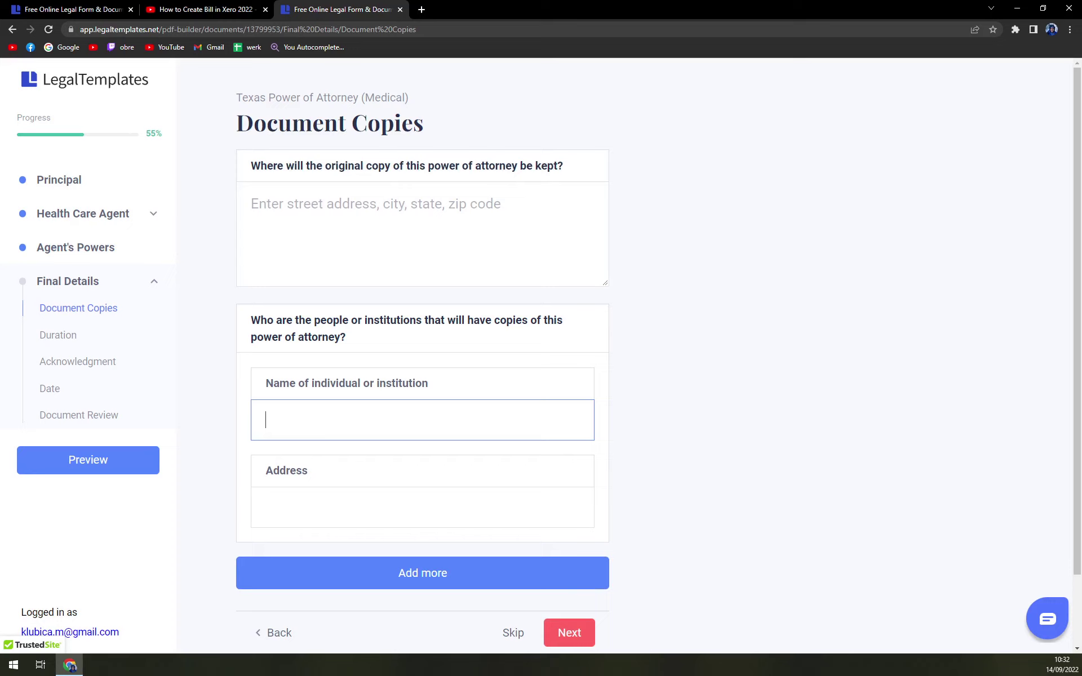
pyautogui.click(587, 625)
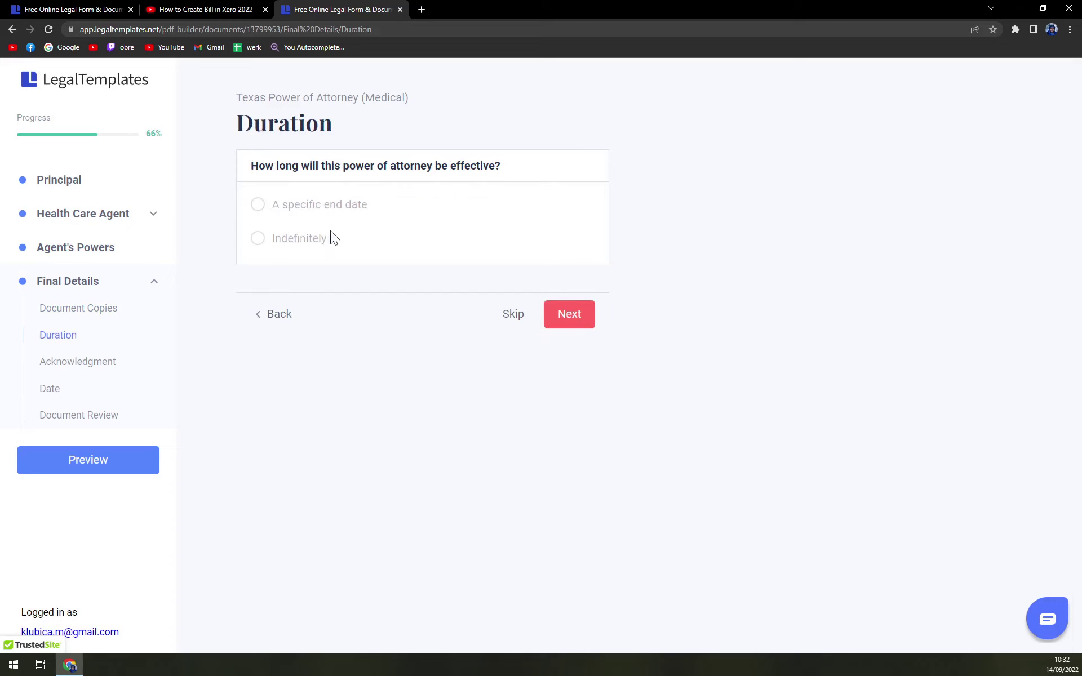
# Advance past the Duration, Acknowledgment and Date pages to Document Review.
pyautogui.click(571, 315)
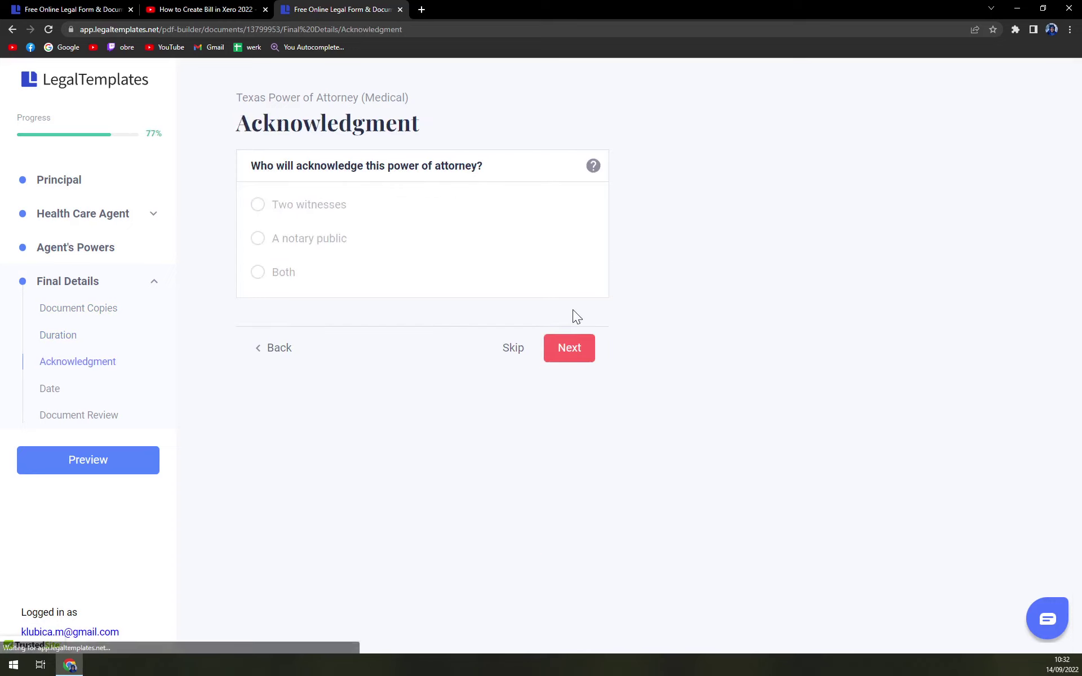
pyautogui.click(577, 345)
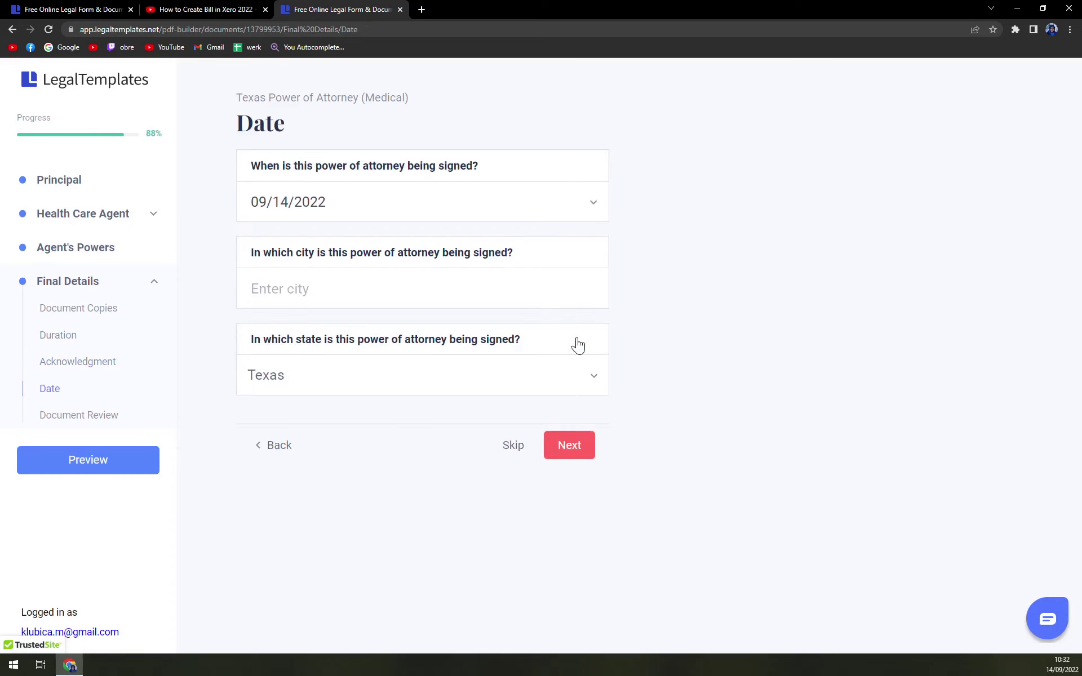
pyautogui.click(587, 455)
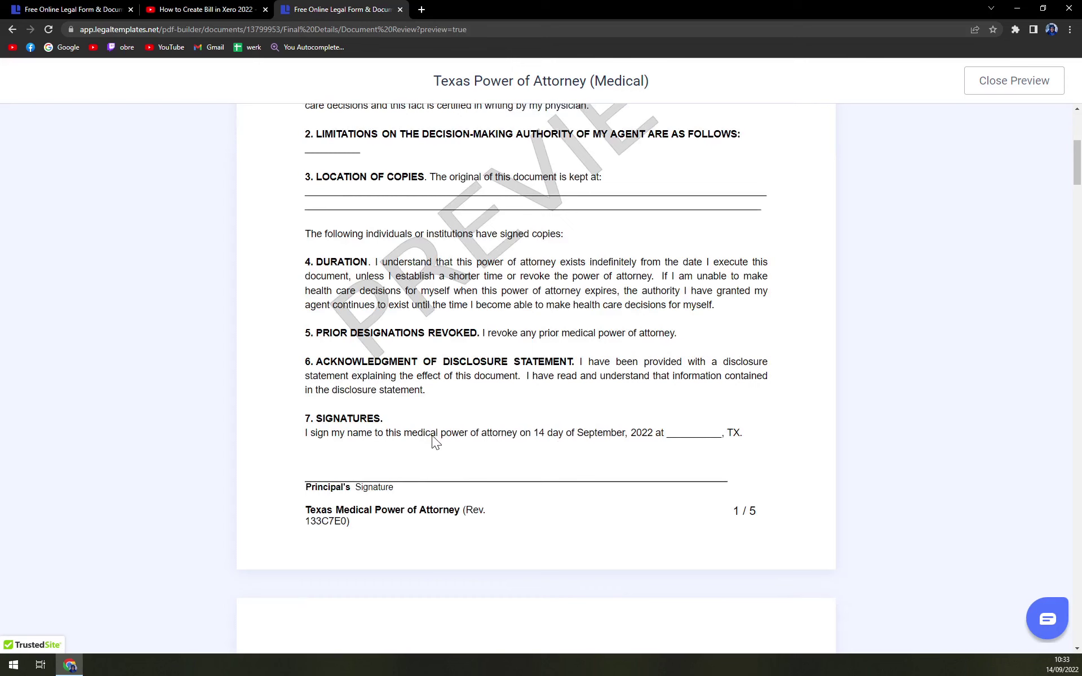
pyautogui.scroll(6, 432, 442)
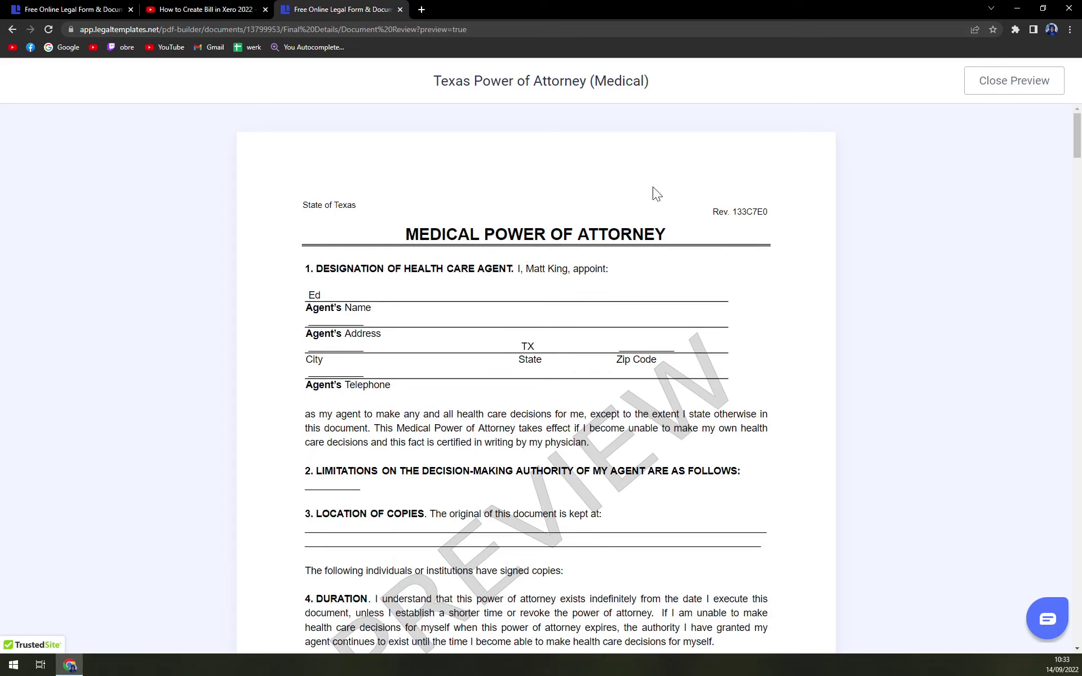
pyautogui.scroll(-1, 744, 480)
pyautogui.scroll(-3, 744, 481)
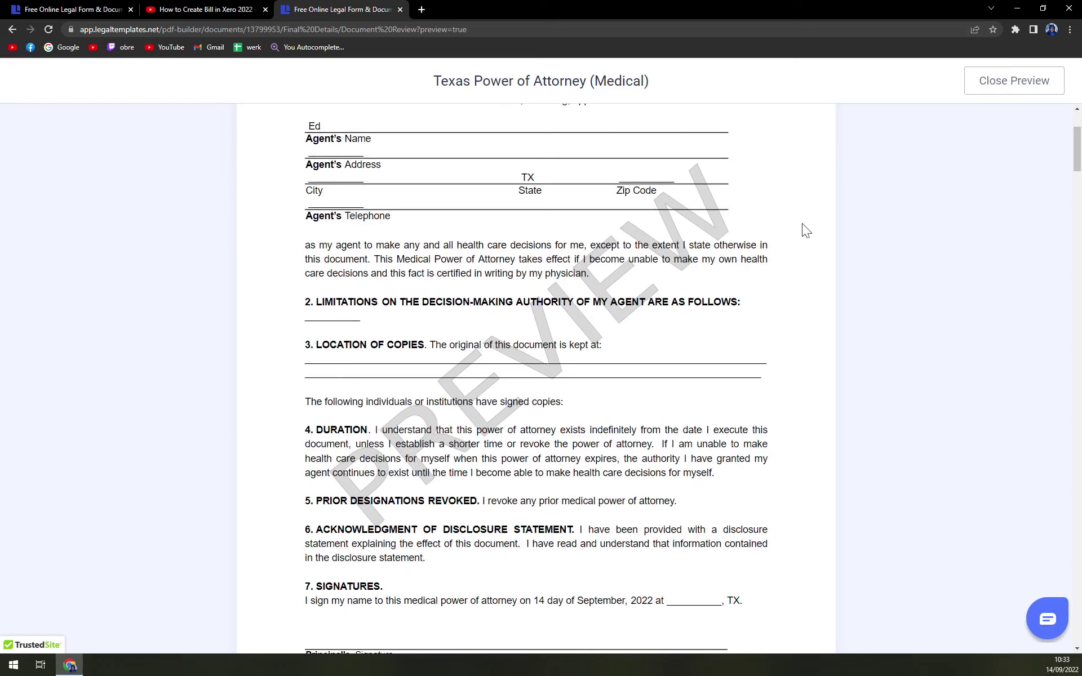
pyautogui.click(981, 90)
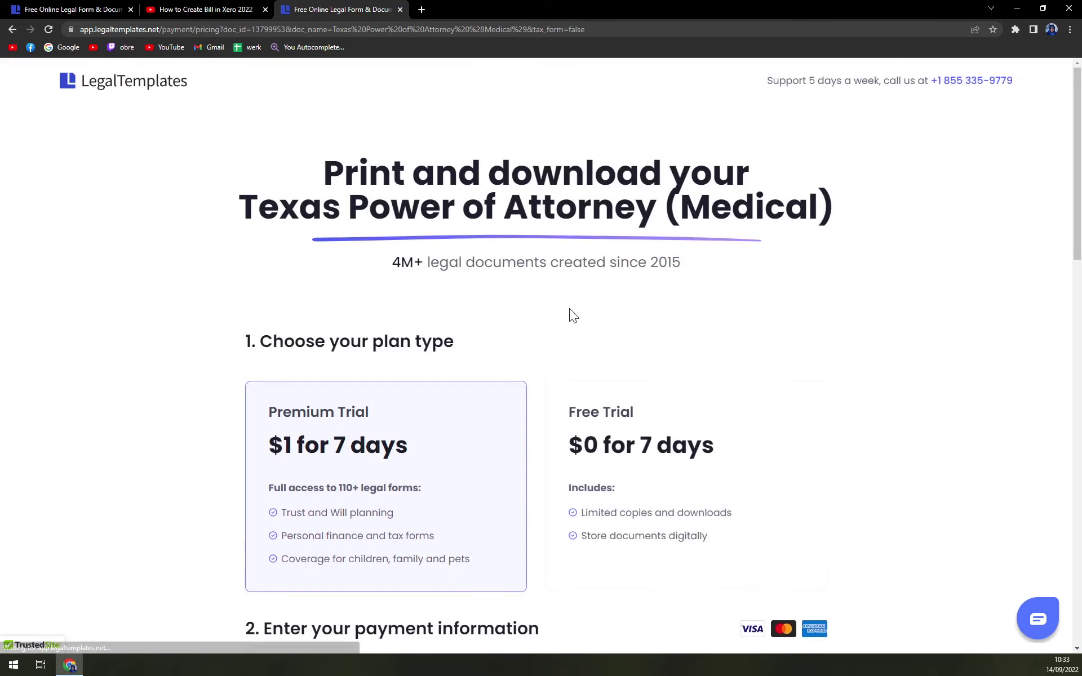
# Compare the Free Trial and Premium Trial plans, settling on Premium Trial.
pyautogui.click(640, 465)
pyautogui.click(397, 491)
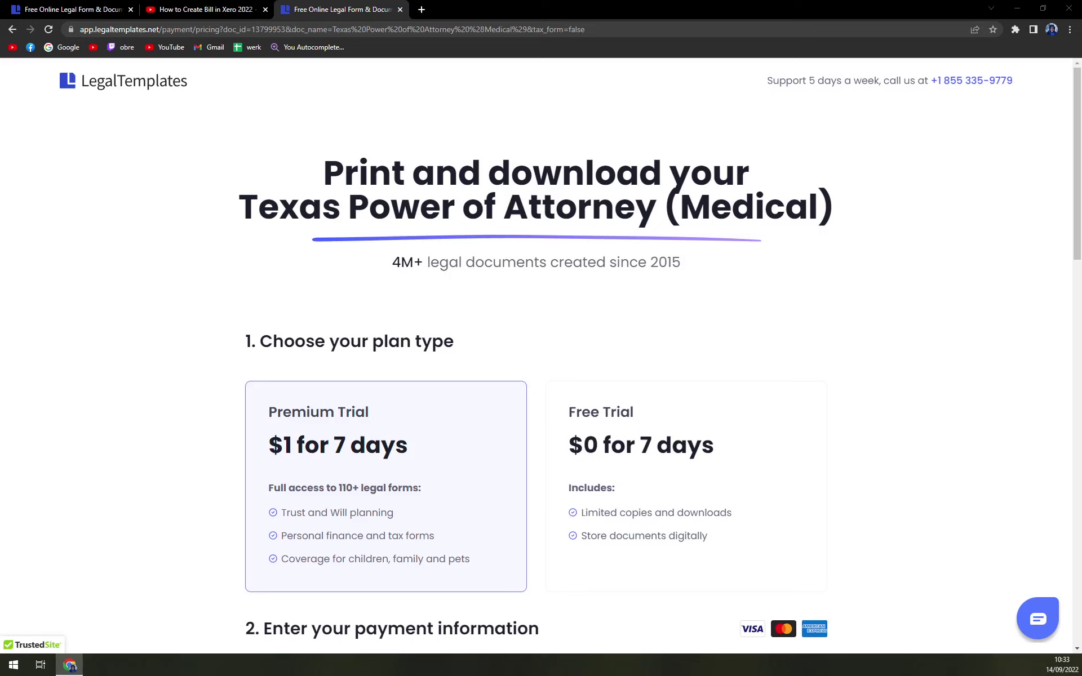
pyautogui.click(70, 665)
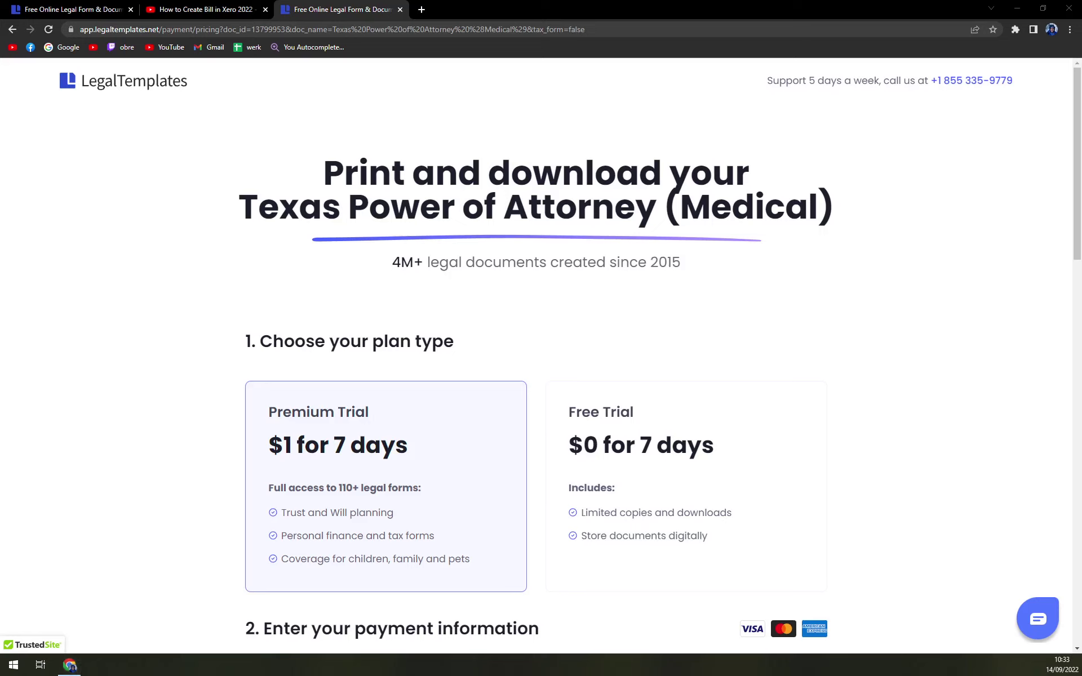